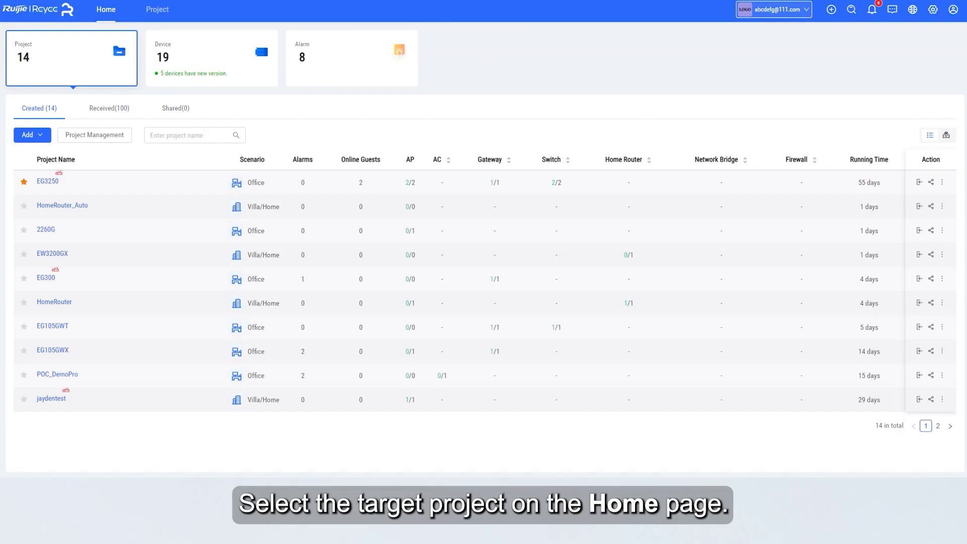
Go to the EG3250 project's gateway VPN settings and begin adding a VPN policy.
click(40, 181)
mouse_move(38, 181)
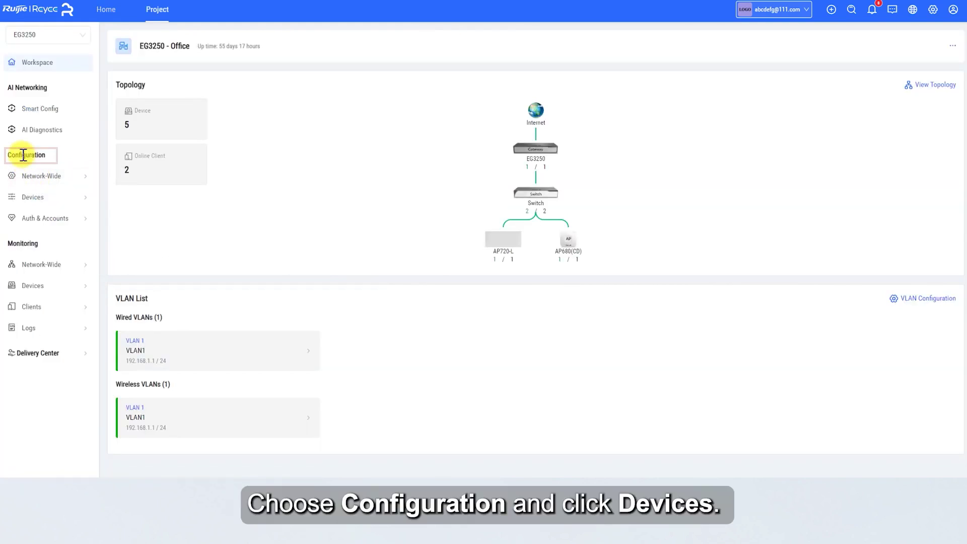
click(24, 202)
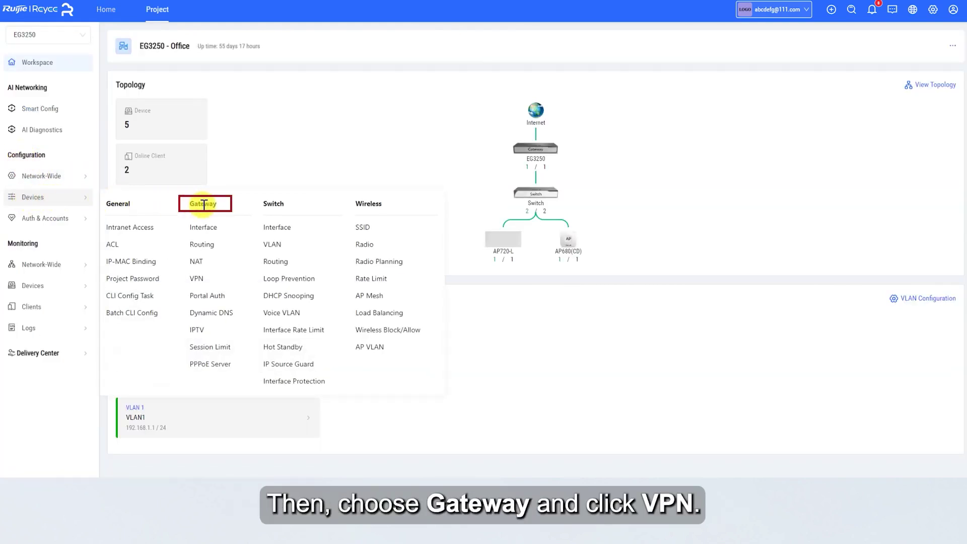
click(196, 278)
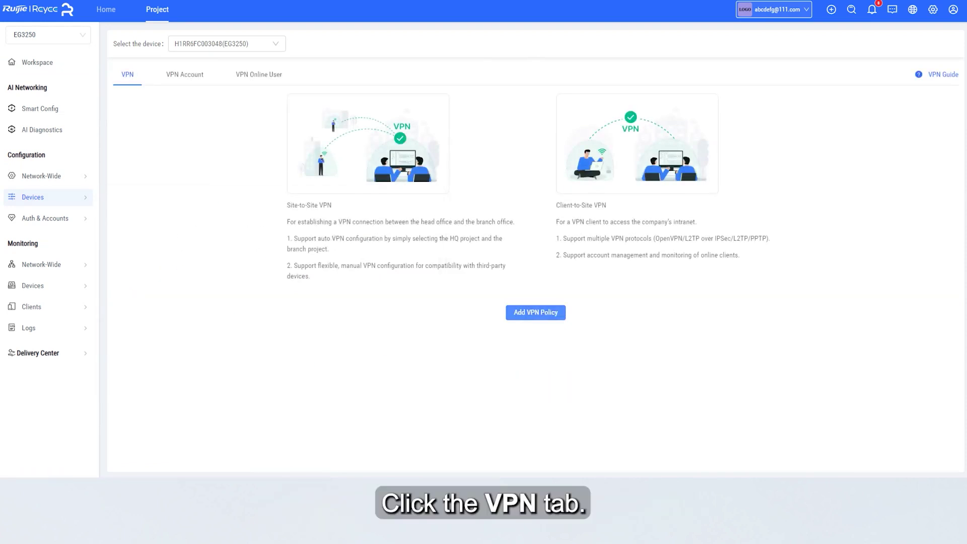
click(550, 320)
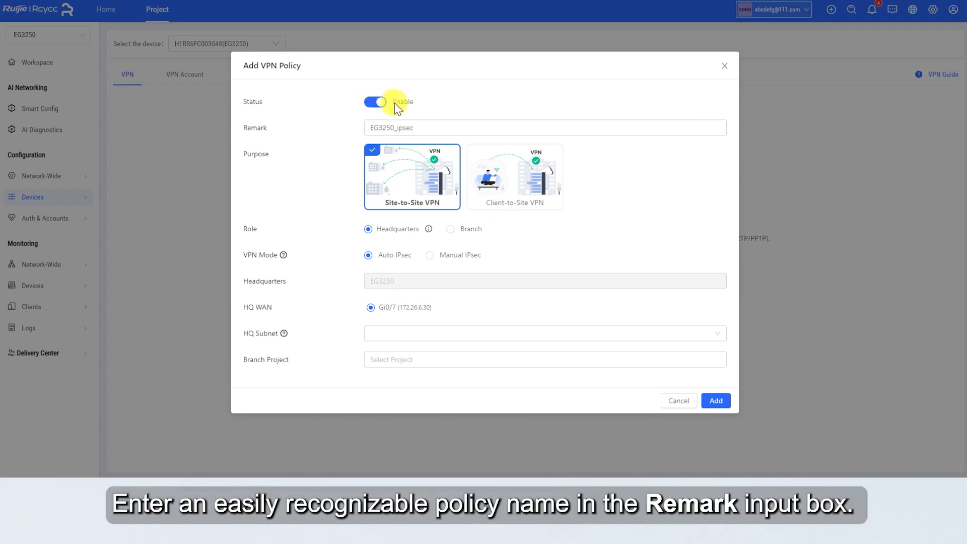
Make policy EG3250_L2TP a Client-to-Site VPN using L2TP mode.
click(422, 124)
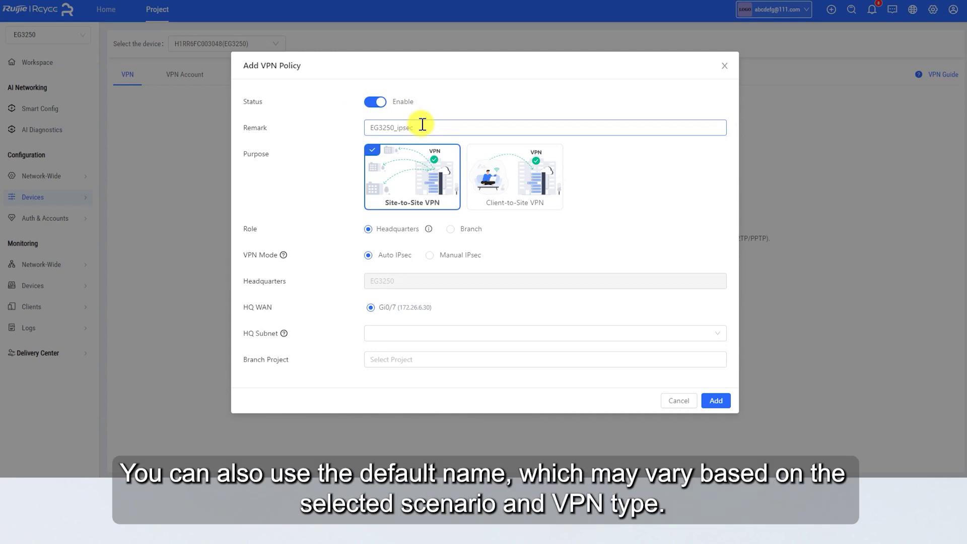
click(509, 182)
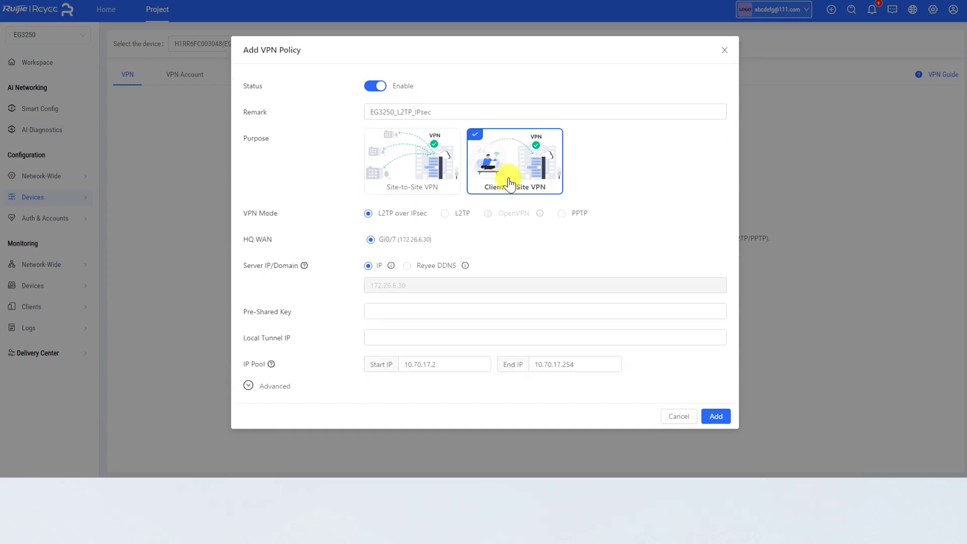
click(445, 214)
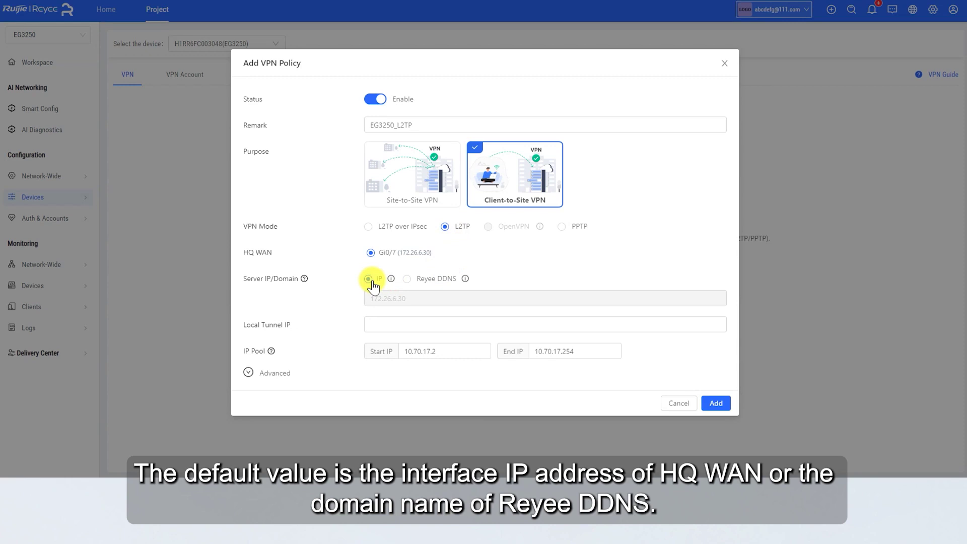
Set local tunnel IP 10.70.17.200 and client pool 10.70.17.10 to 10.70.17.100.
click(384, 323)
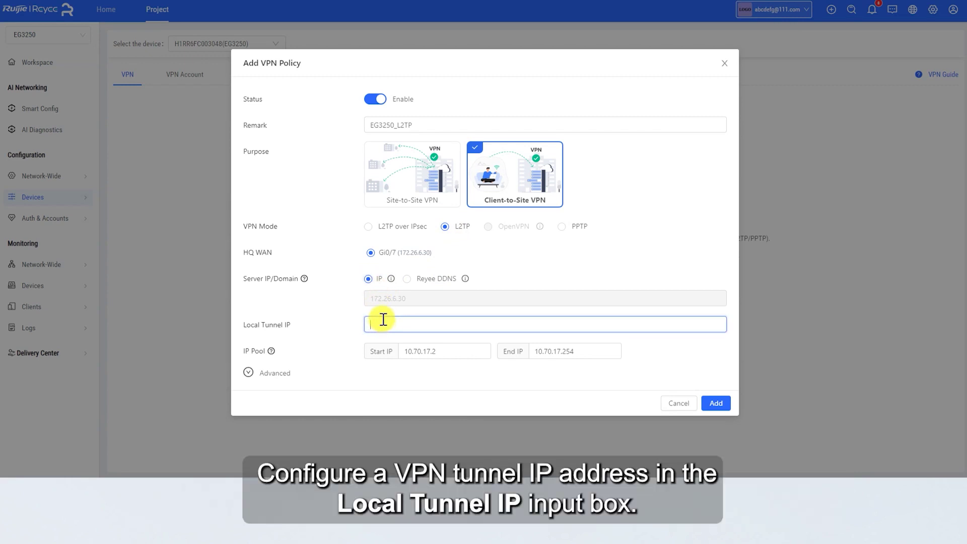
text(10.70.17.200)
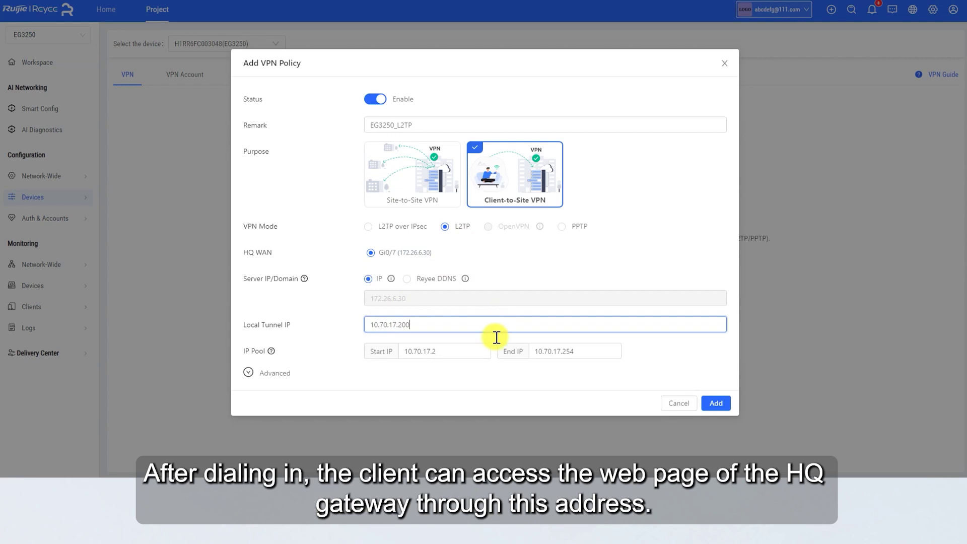
drag(460, 352, 408, 351)
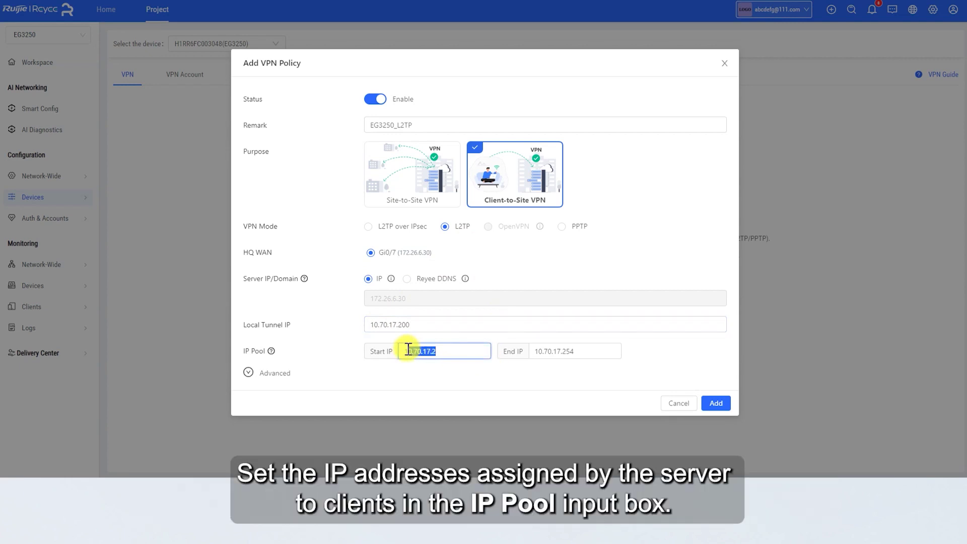
key(BackSpace)
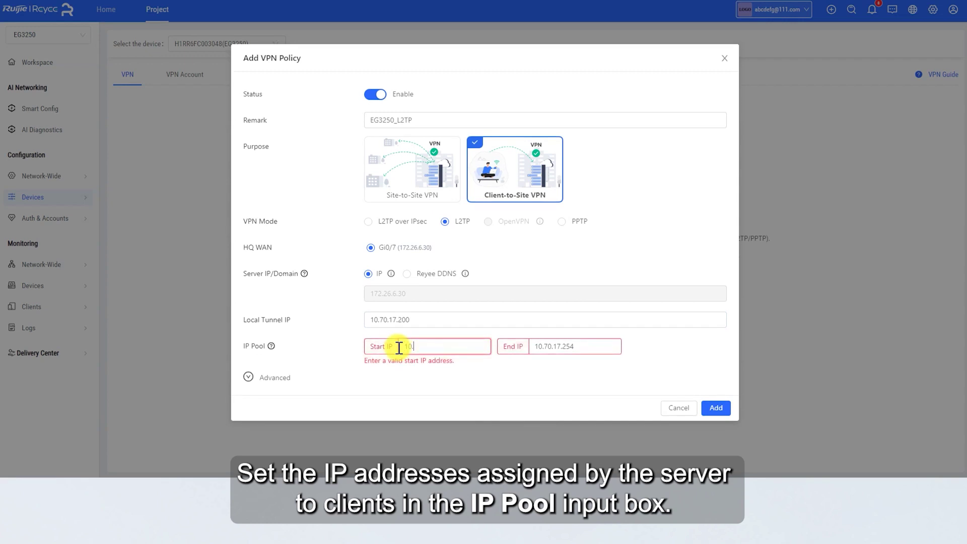
text(10.70.17.10)
drag(590, 351, 541, 330)
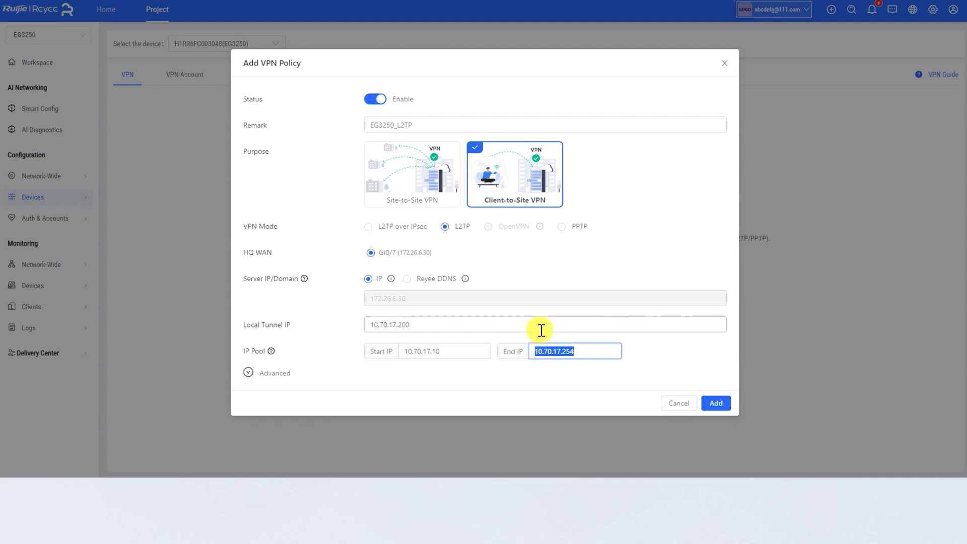
key(BackSpace)
text(10.7)
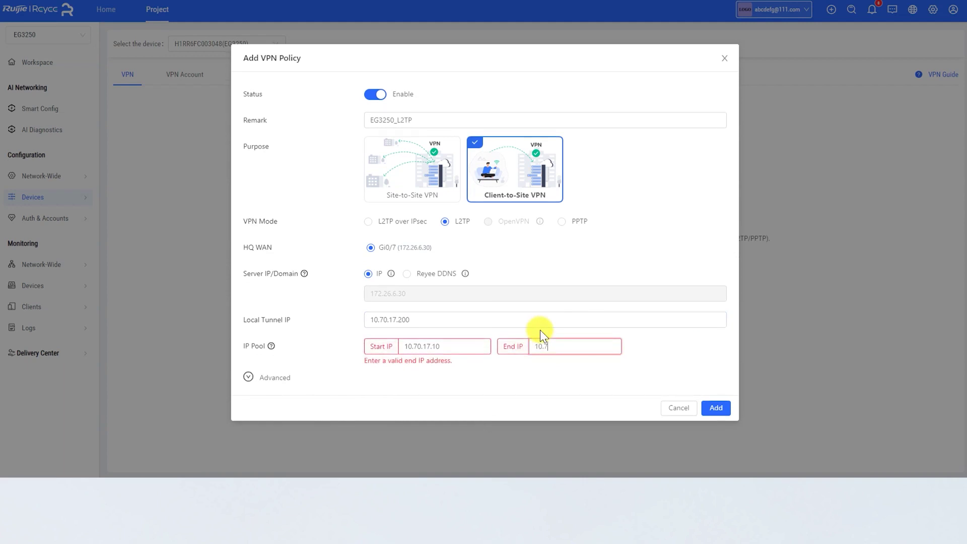
text(0.17.100)
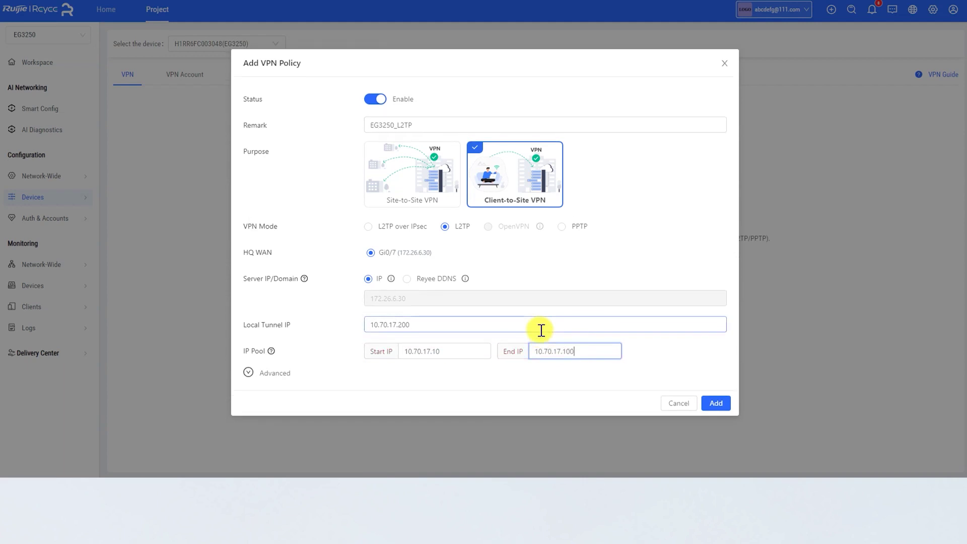
Save the EG3250_L2TP policy with default advanced settings and confirm the success message.
click(249, 373)
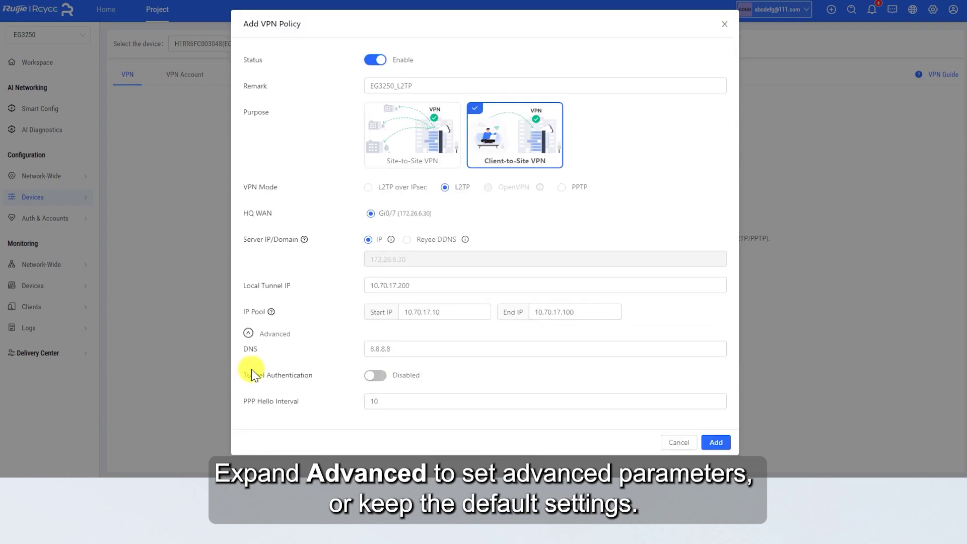
click(718, 443)
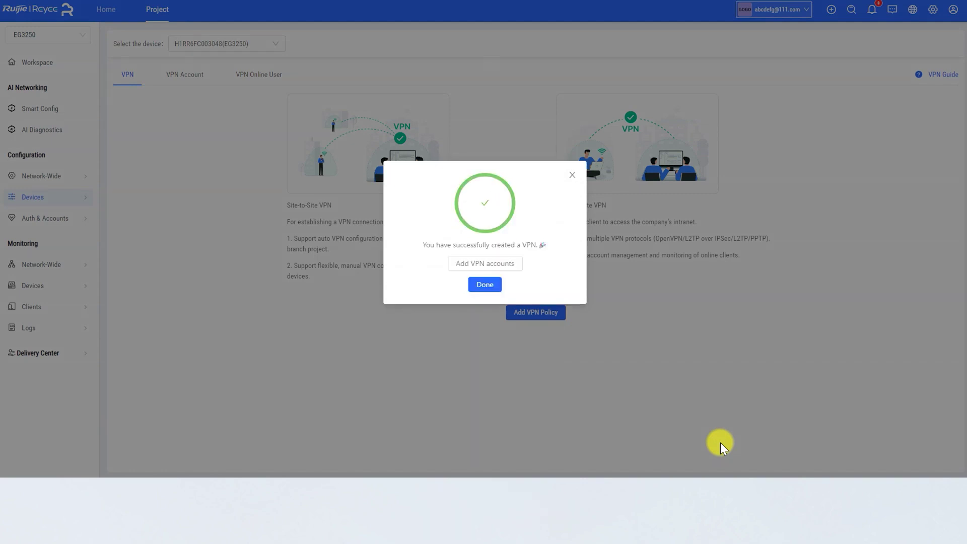
click(488, 285)
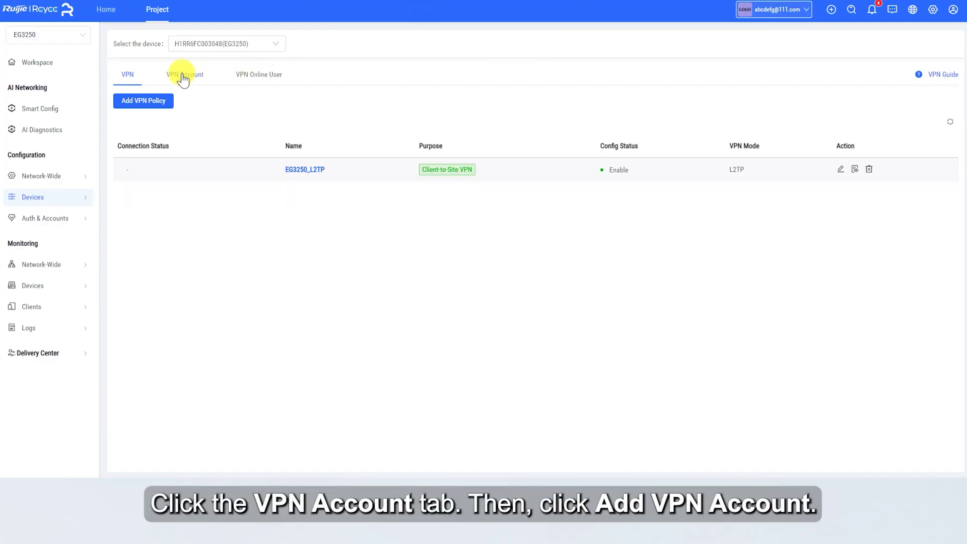
Create VPN account User1 with its password in the VPN accounts list.
click(184, 79)
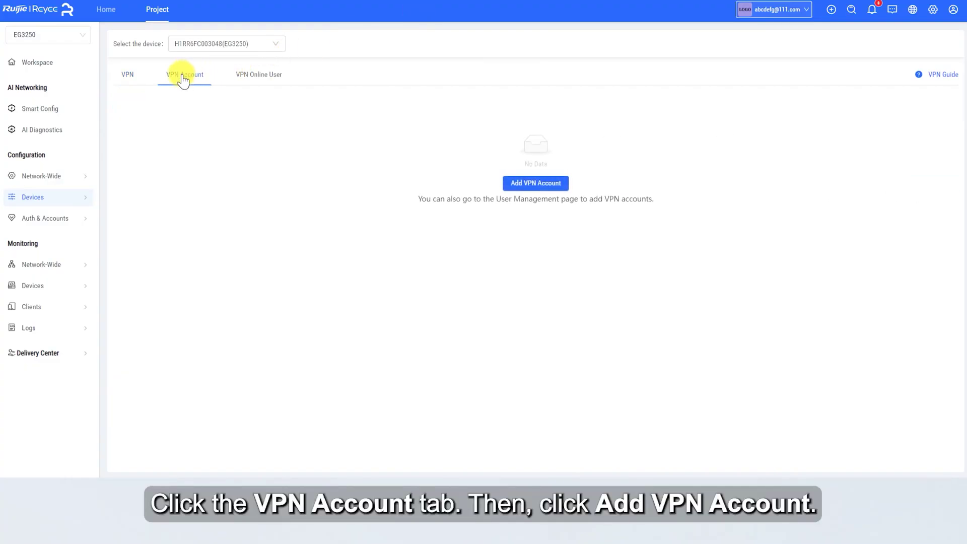
click(506, 182)
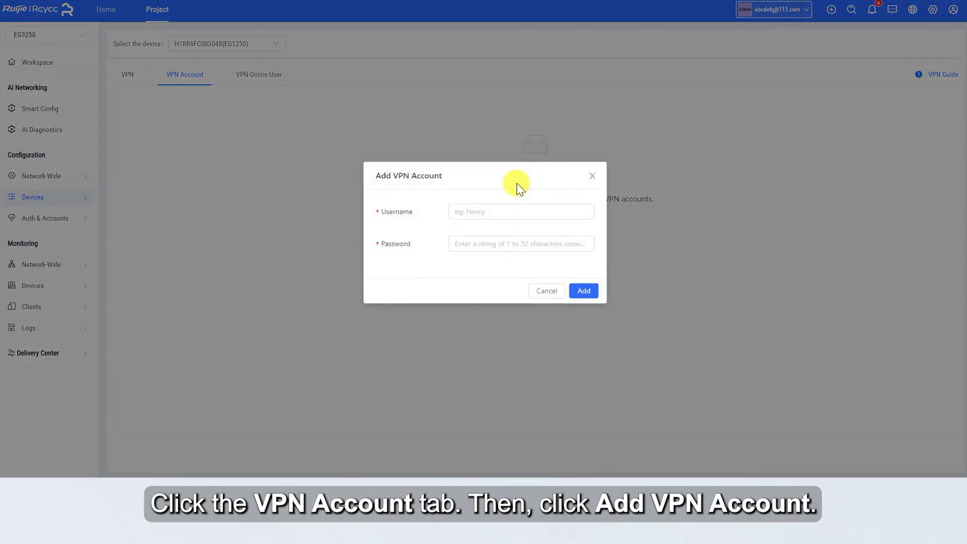
click(502, 211)
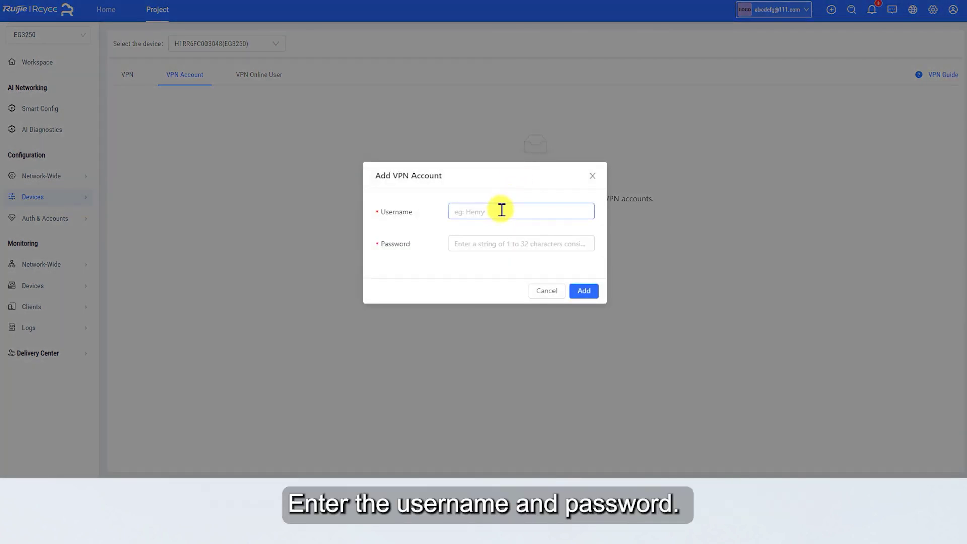
text(User1)
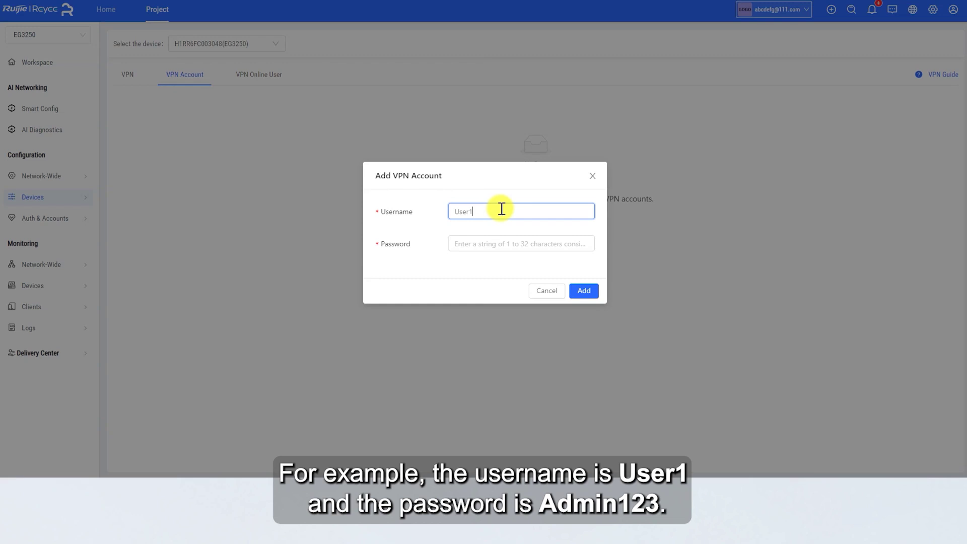
click(473, 247)
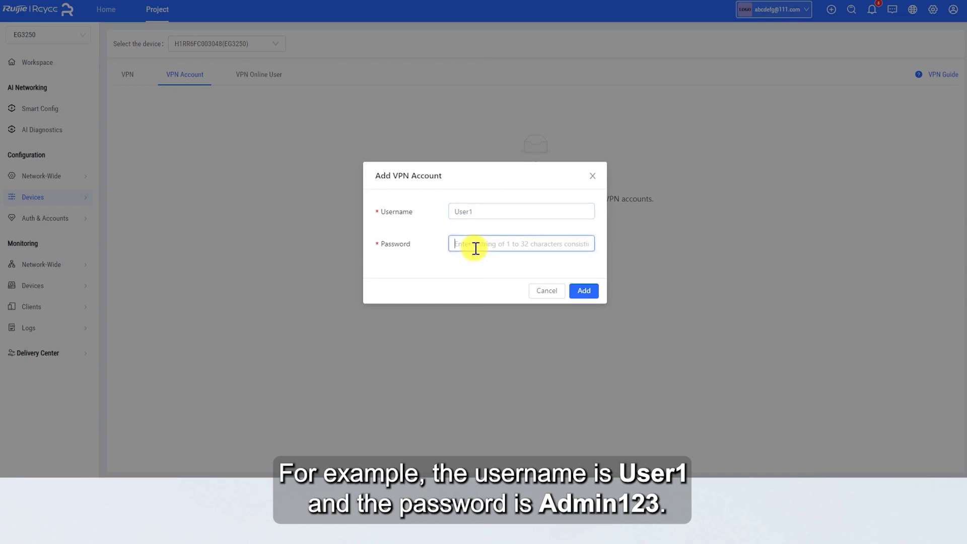
text(Admin123)
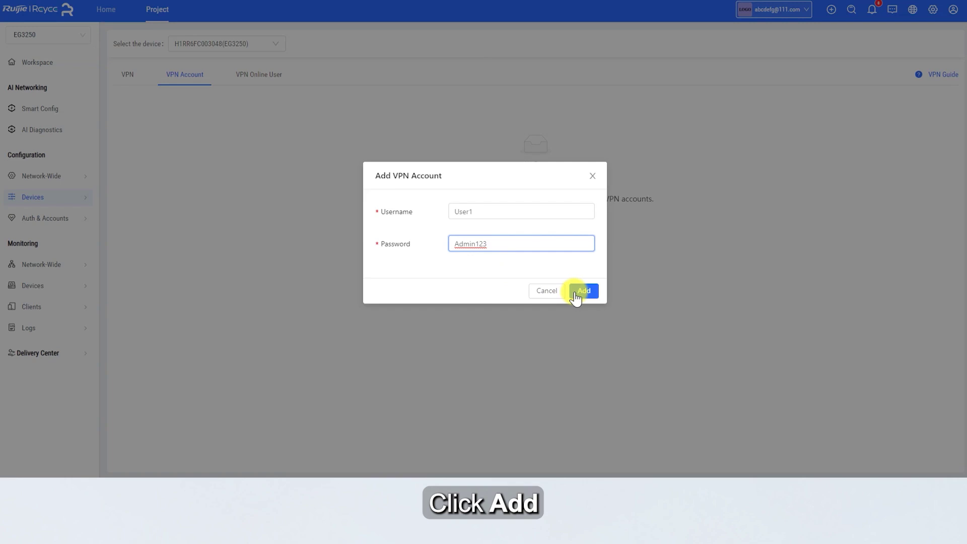
click(576, 296)
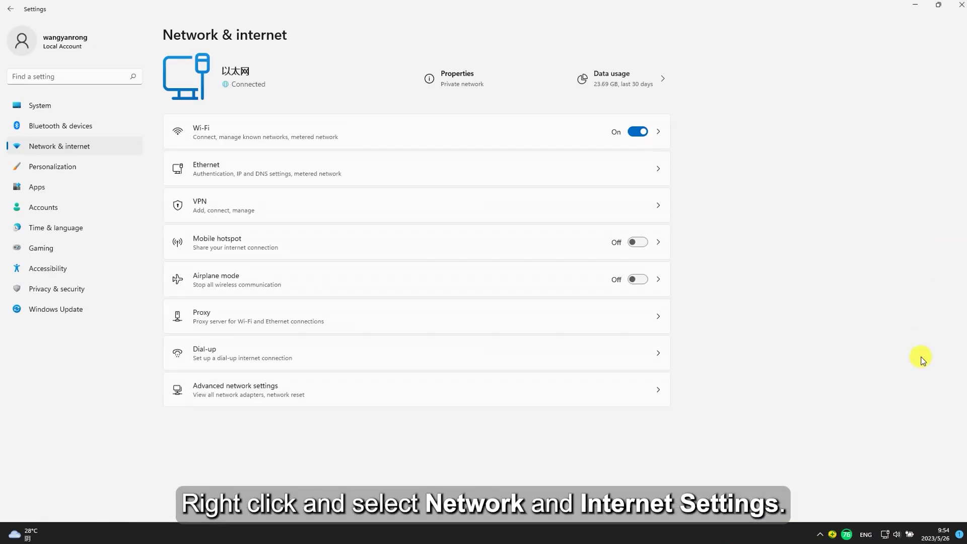
Add a Windows (built-in) VPN connection named L2TP with server 172.26.6.30.
click(644, 209)
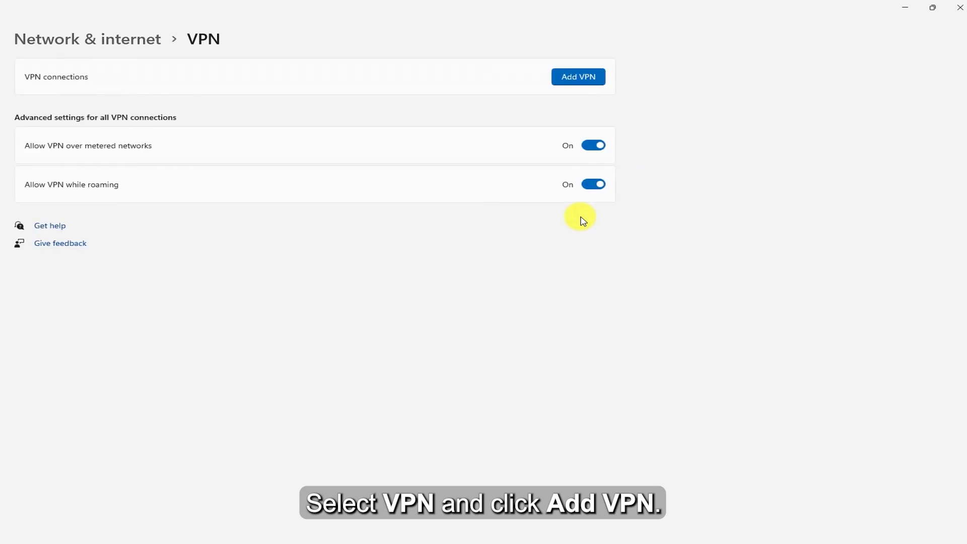
click(572, 76)
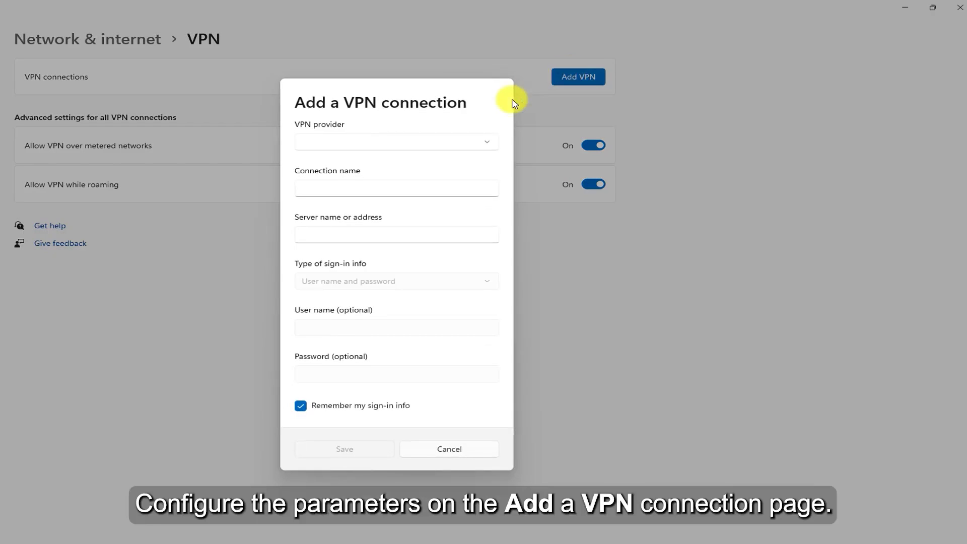
click(456, 143)
click(451, 149)
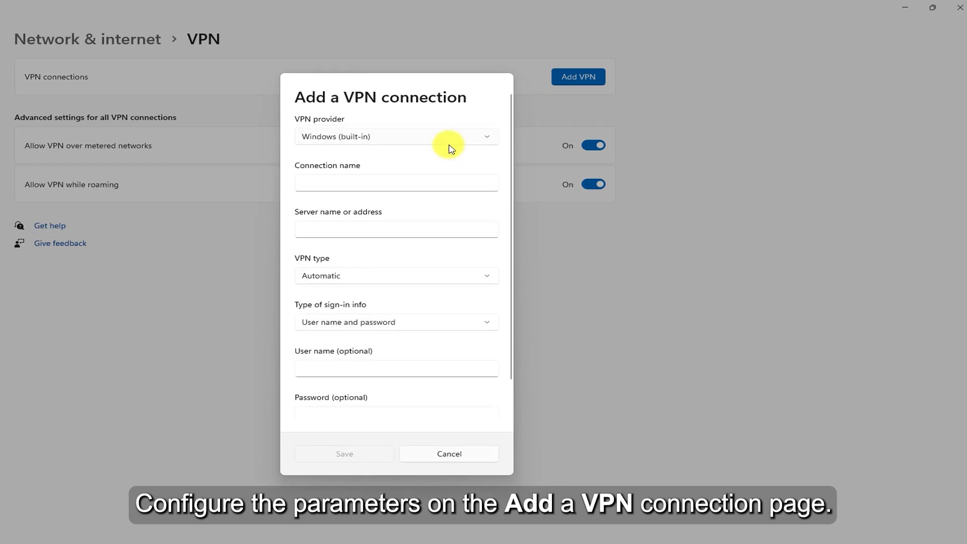
click(372, 185)
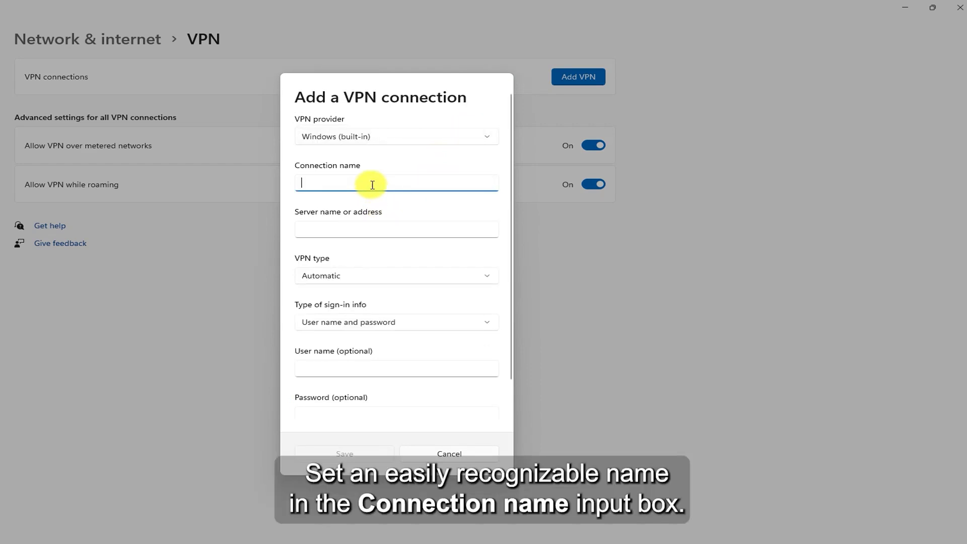
text(L2TP)
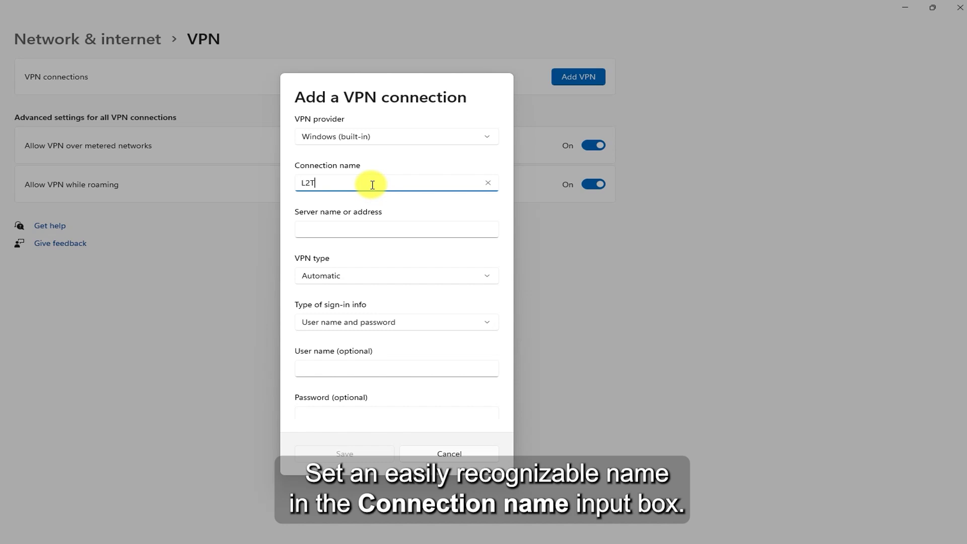
click(344, 231)
text(172.26.6.30)
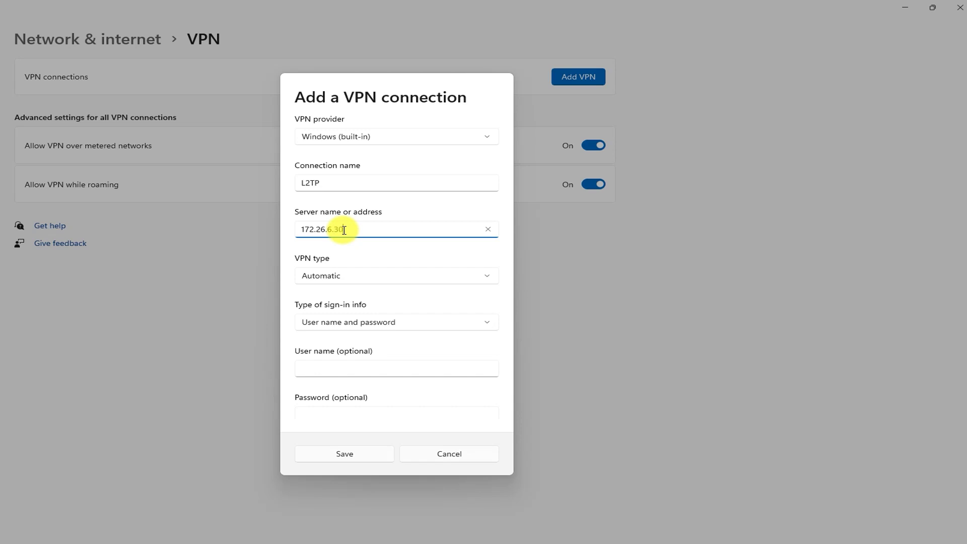
Set VPN type to L2TP/IPsec with certificate and sign-in to user name and password.
click(361, 275)
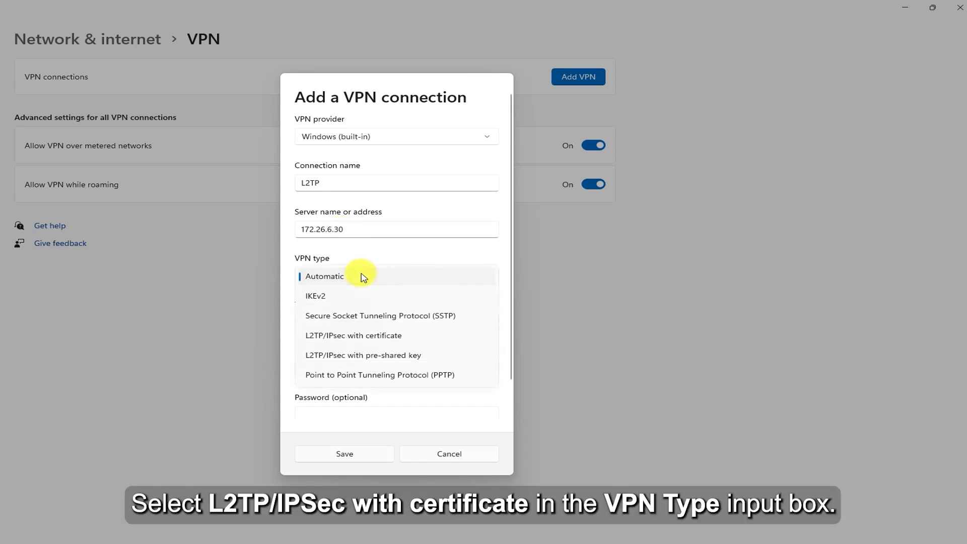
click(379, 345)
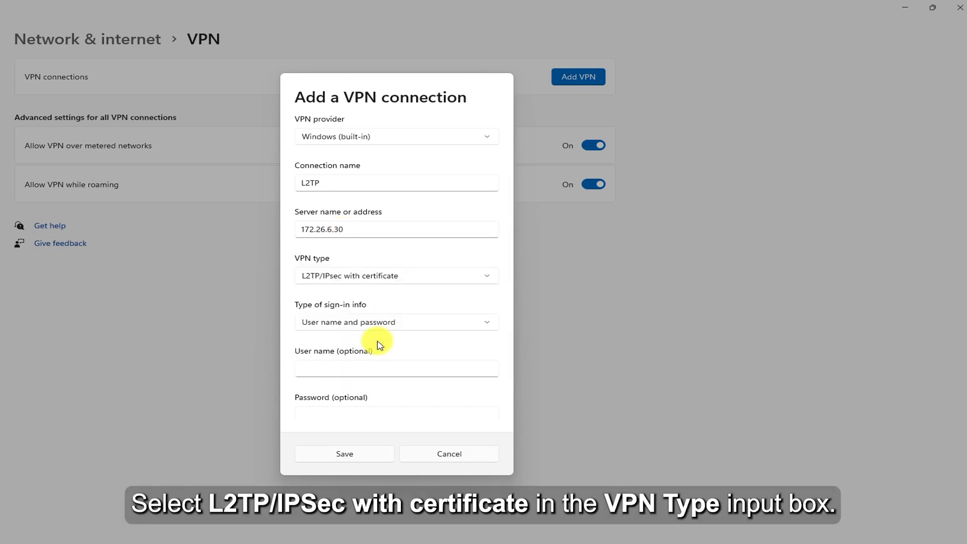
click(390, 325)
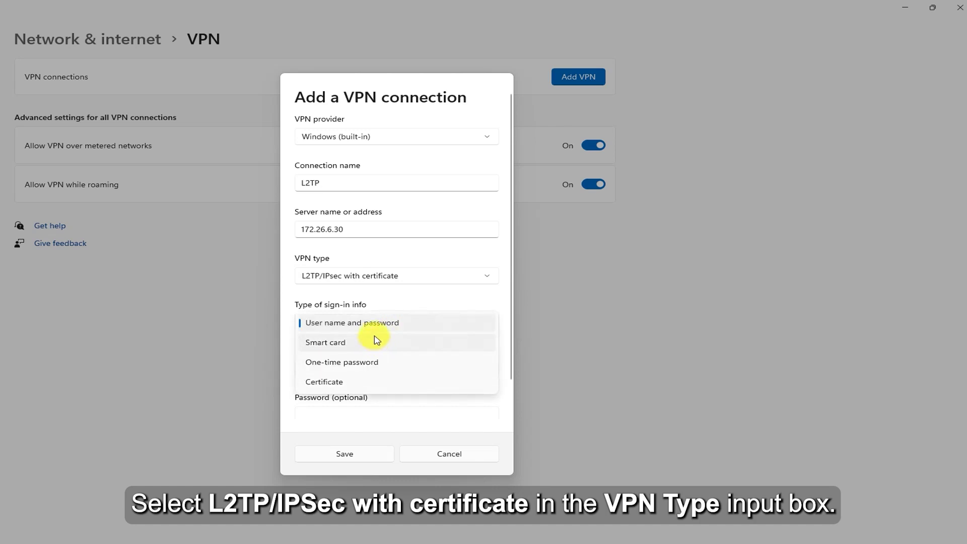
click(376, 328)
Enter user name User1 and the account password, then save the connection.
click(341, 372)
text(User1)
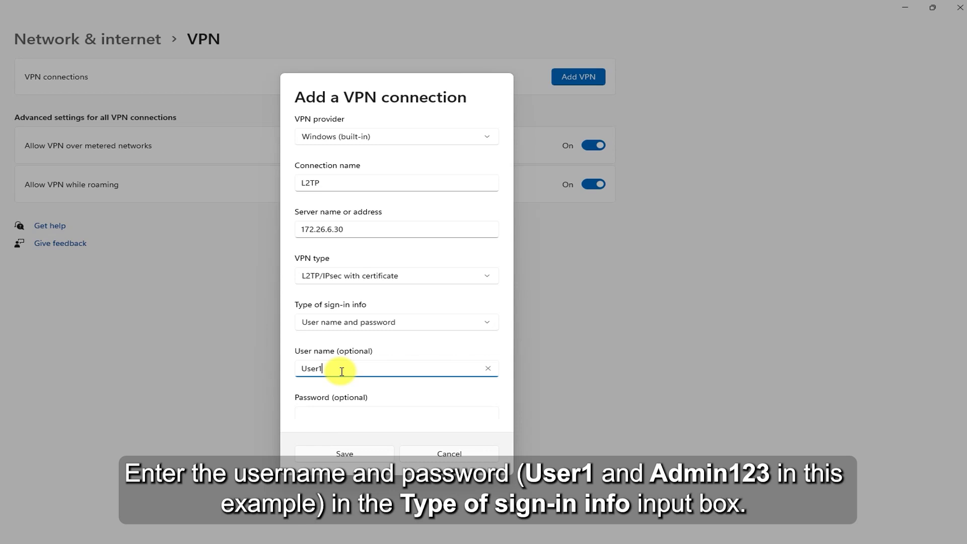
click(326, 413)
text(Admin123)
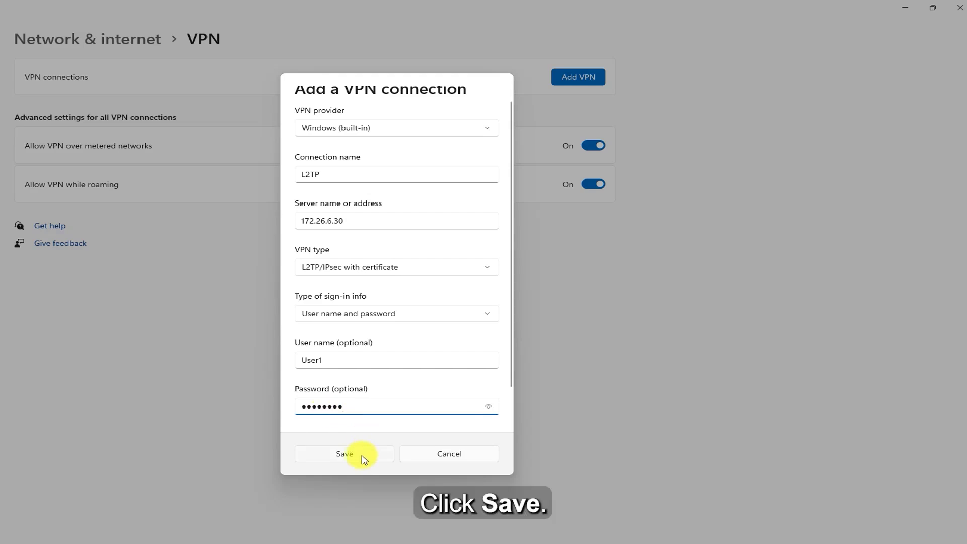
click(364, 456)
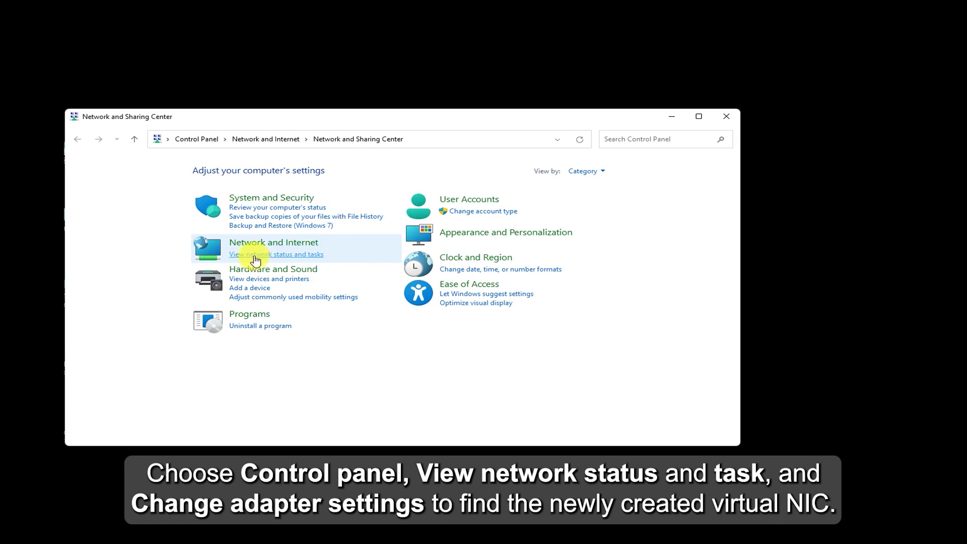
Open the L2TP adapter's Security properties from Network and Sharing Center.
click(258, 255)
click(132, 185)
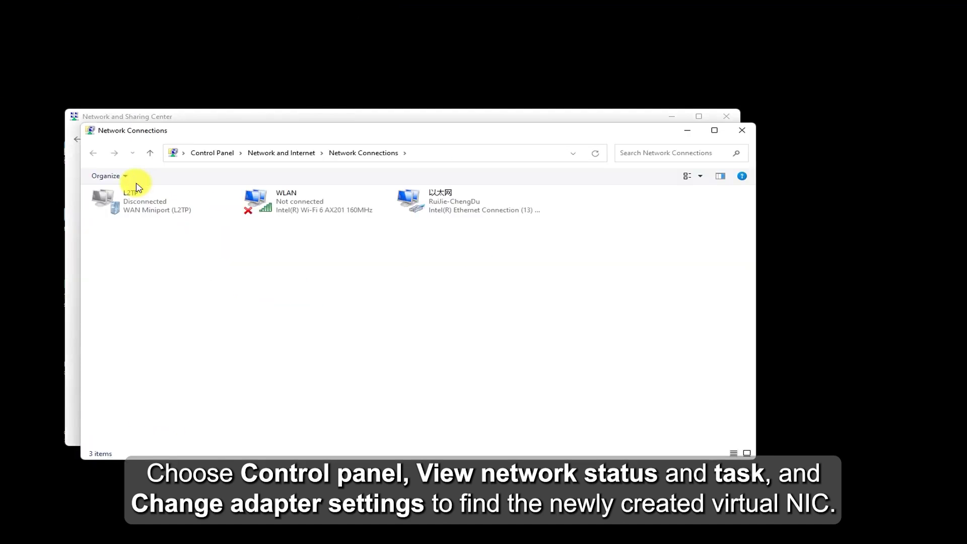
right_click(136, 210)
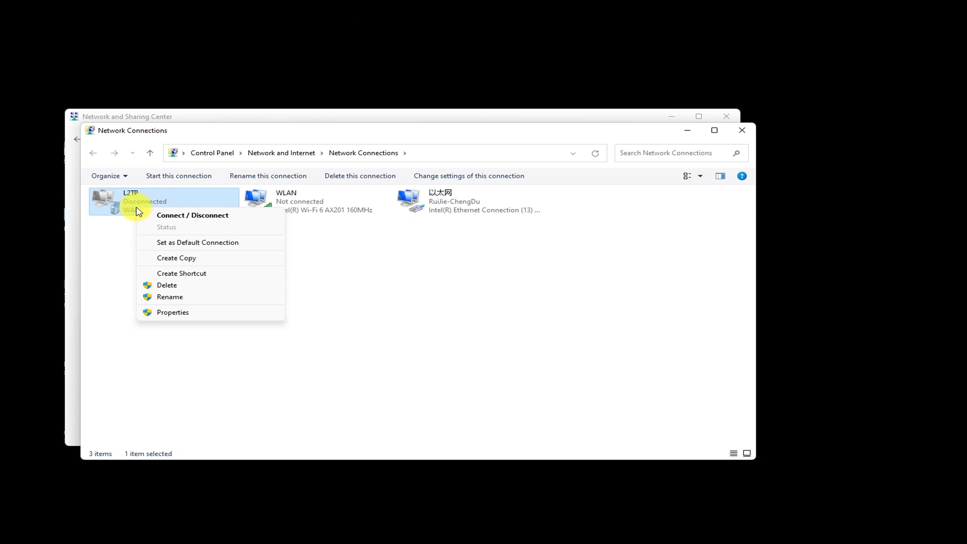
click(194, 311)
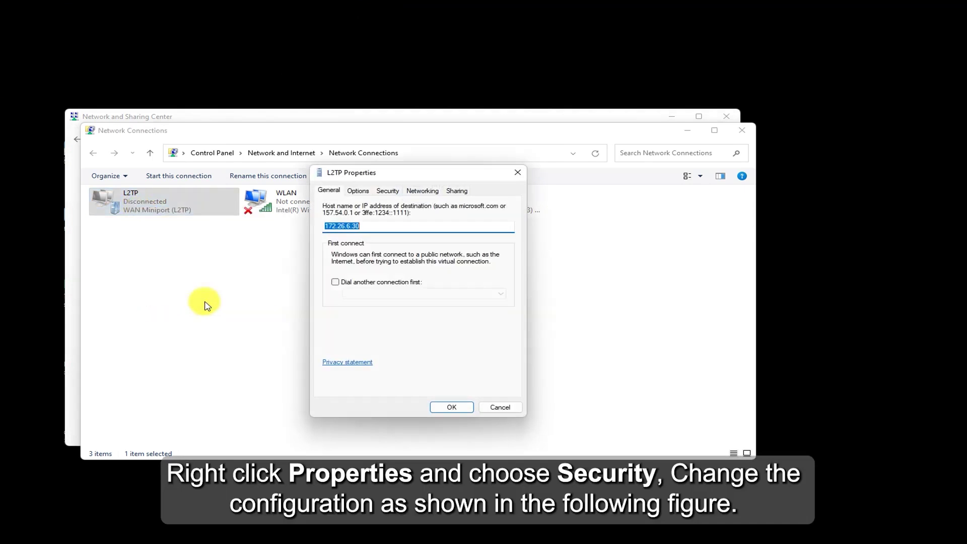
click(386, 190)
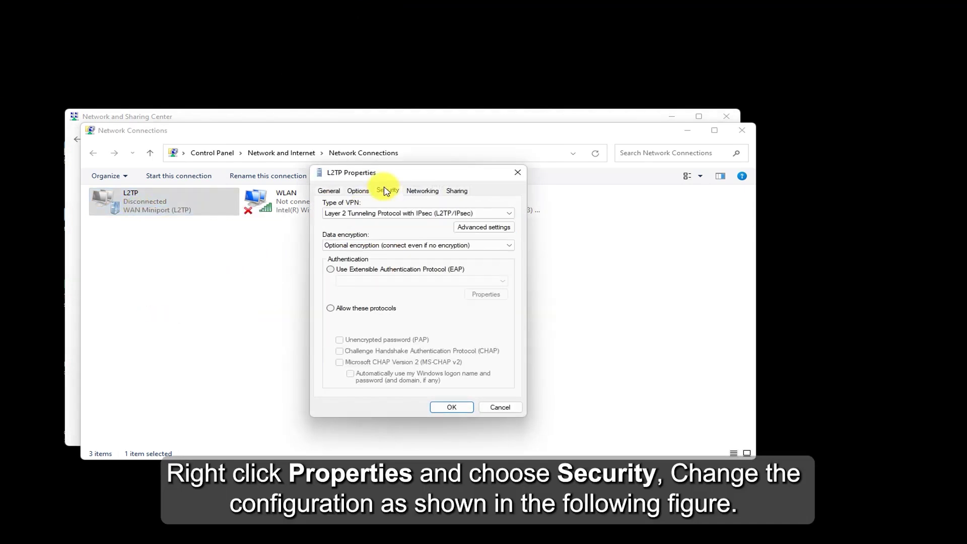
Allow PAP, CHAP and MS-CHAP v2 protocols for L2TP and apply.
click(331, 308)
click(339, 339)
click(340, 351)
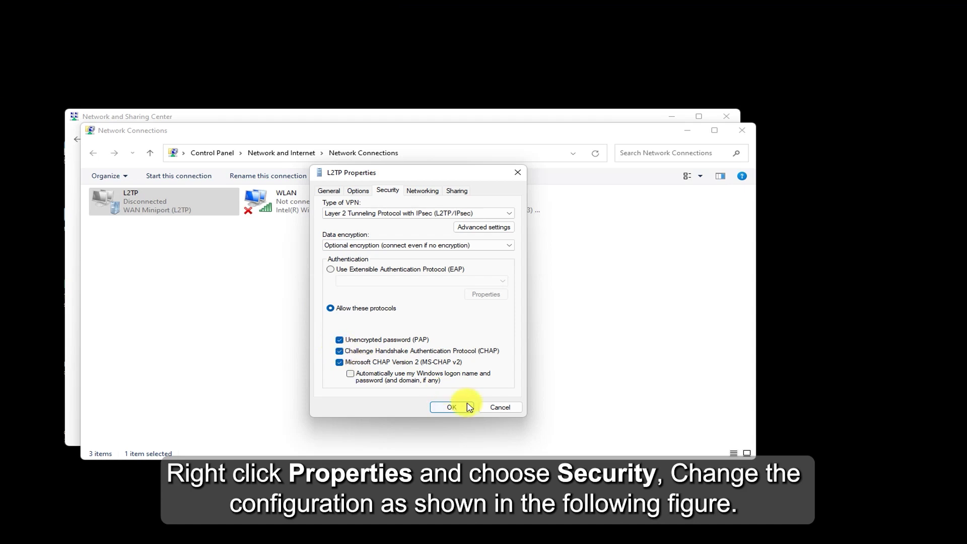
click(459, 407)
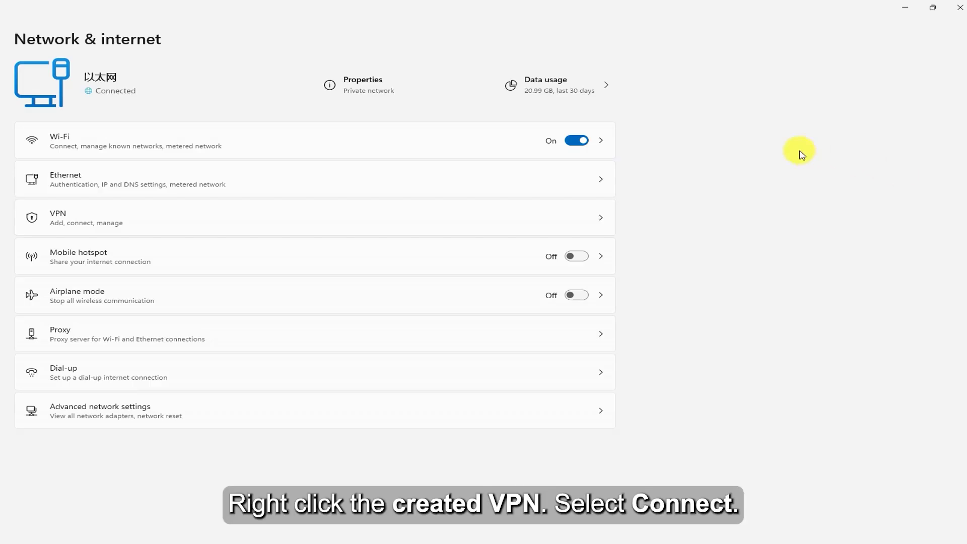
Connect the L2TP VPN in Windows, then check Ruijie Cloud's VPN Online User tab.
click(601, 220)
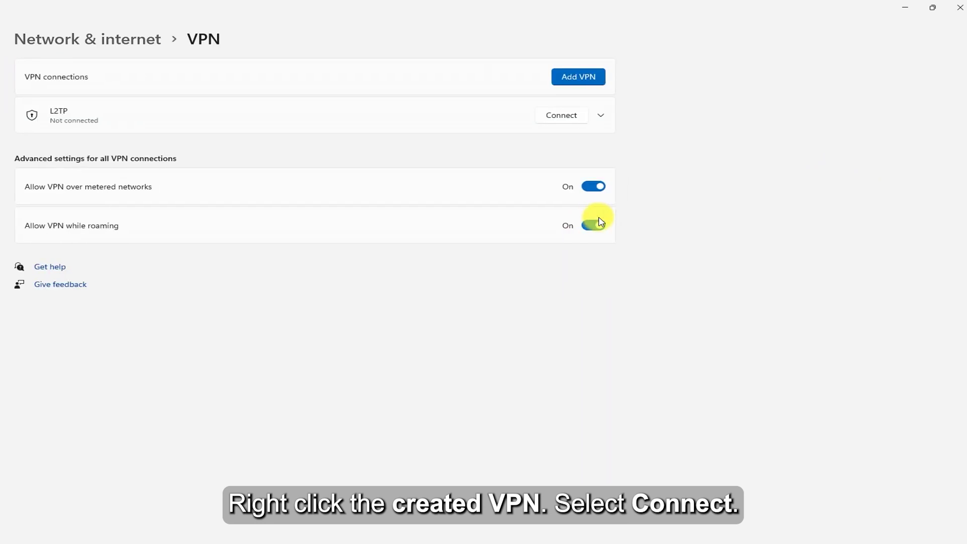
click(562, 115)
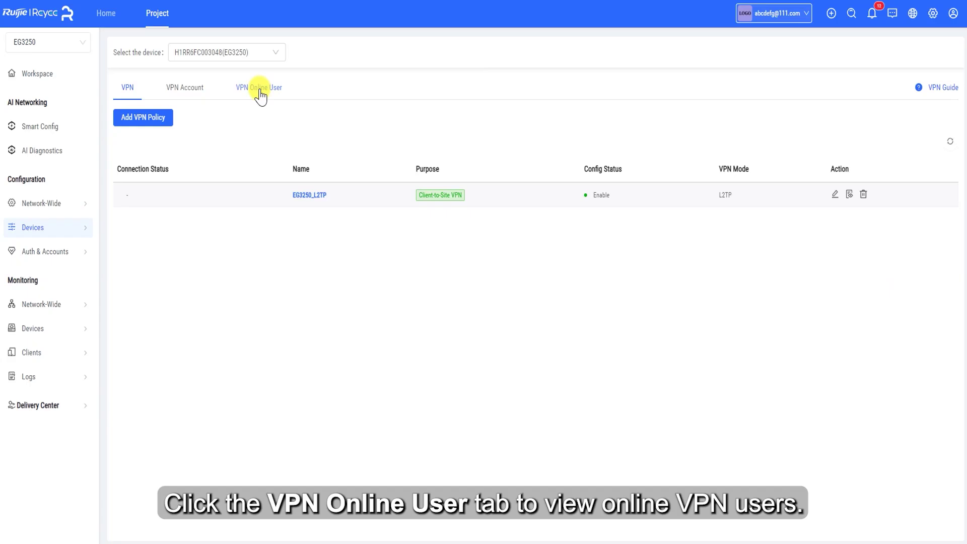
click(259, 89)
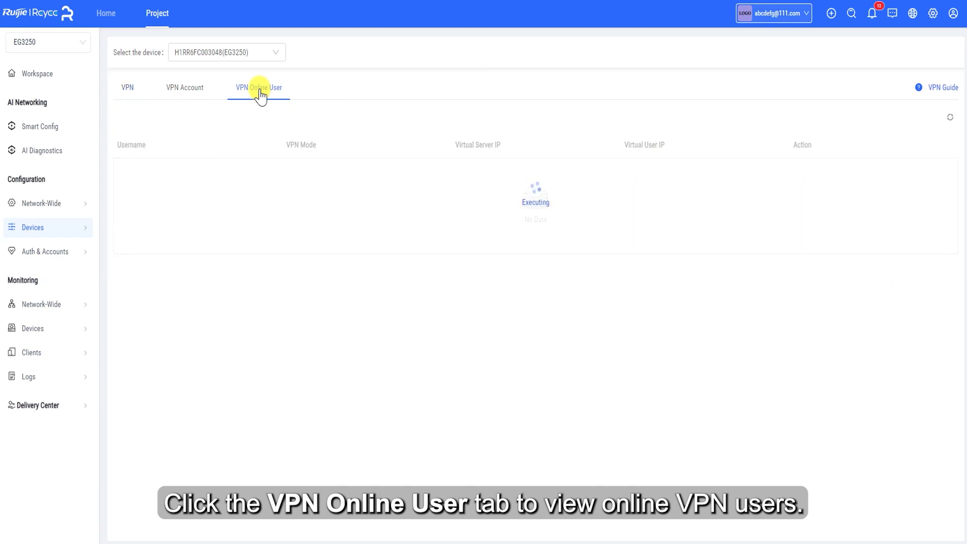